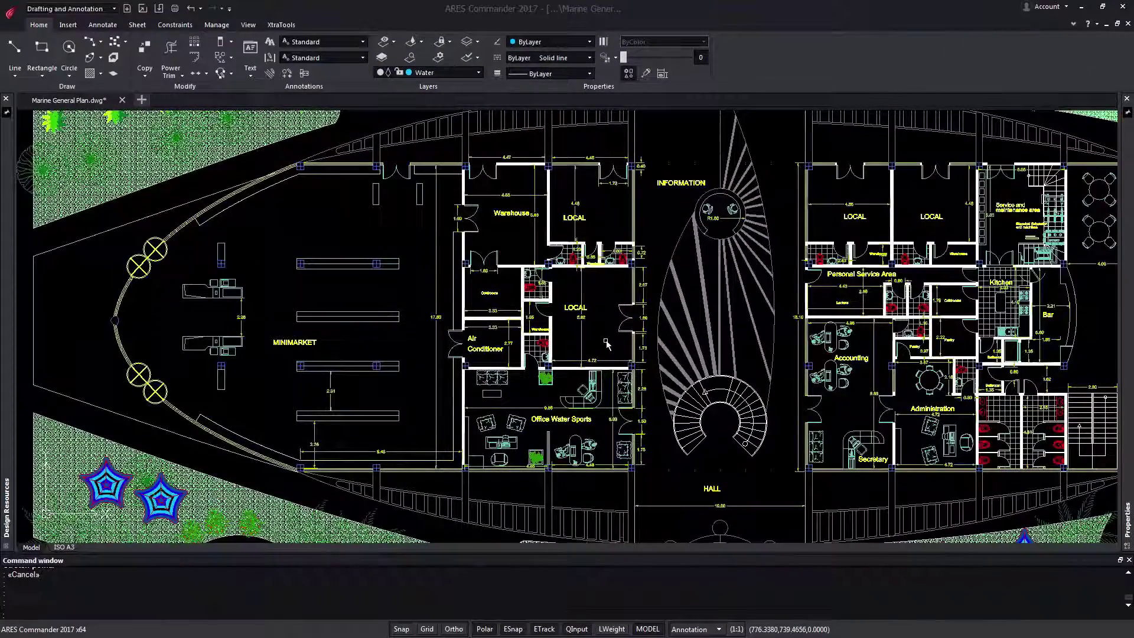
Move the LOCAL room label up and to the right, higher inside its room, using its insertion grip.
left_click(605, 342)
scroll(609, 340, "up", 4)
scroll(612, 326, "up", 2)
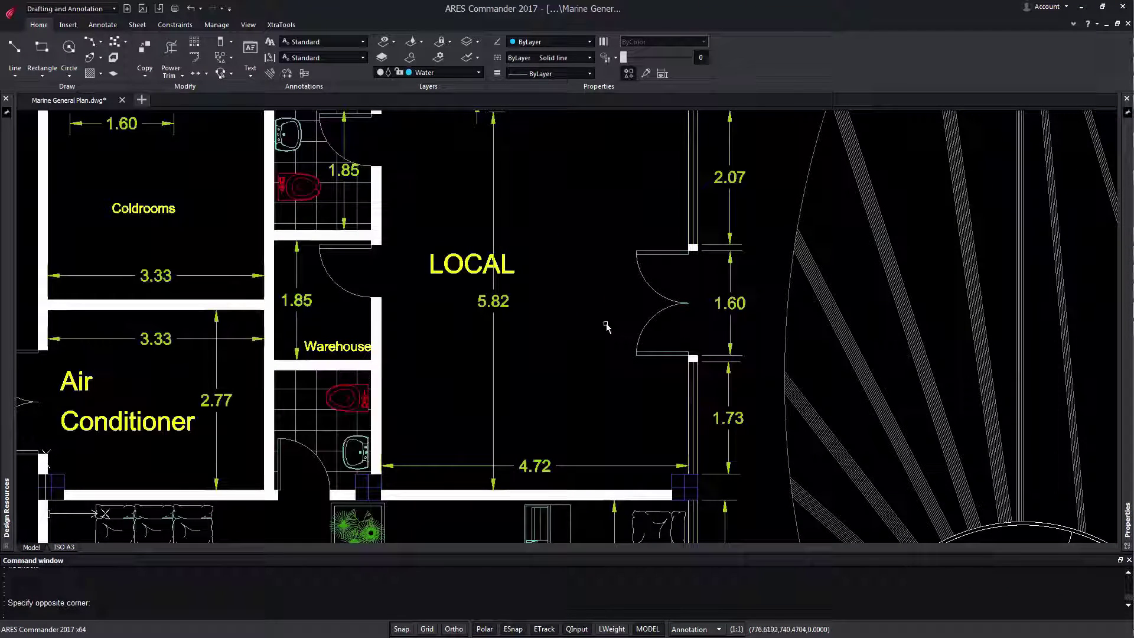
left_click(447, 275)
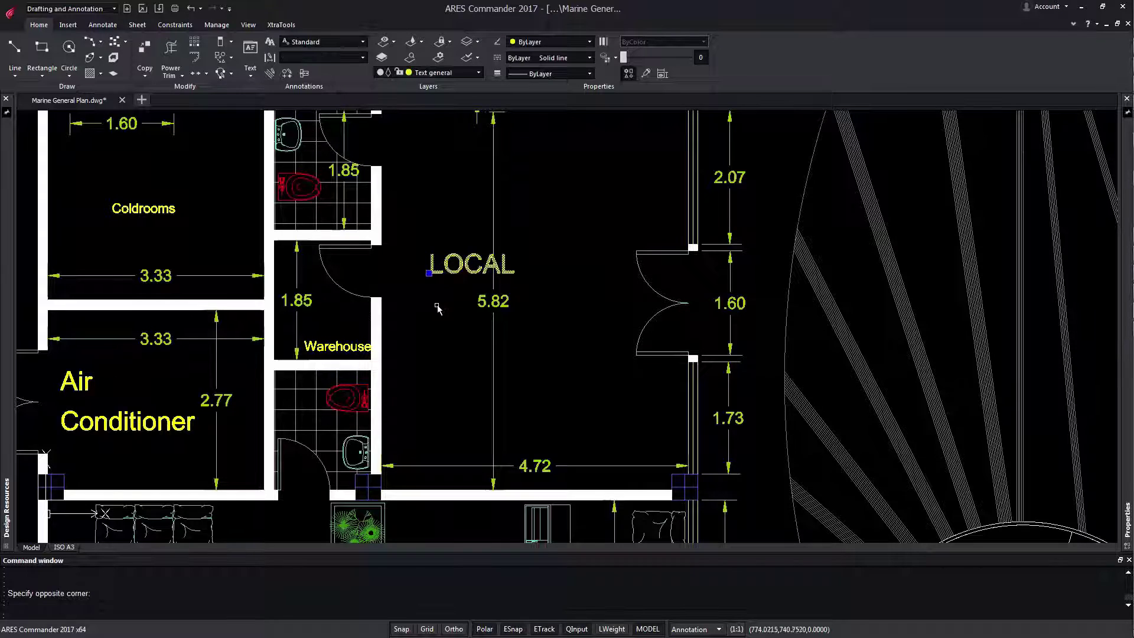
left_click(428, 274)
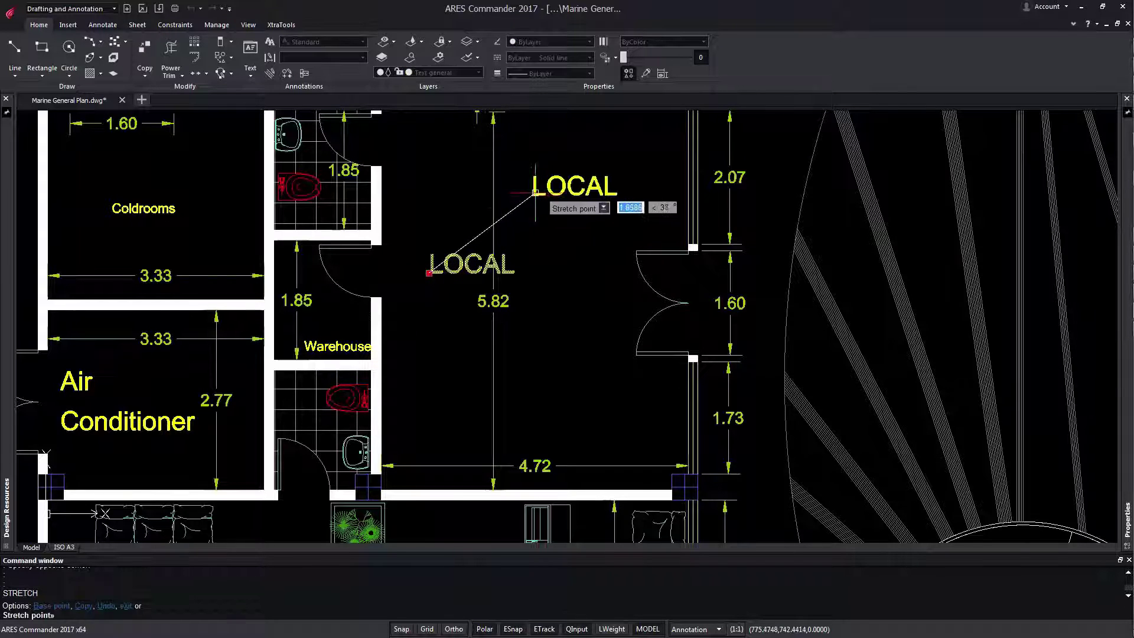
left_click(541, 187)
key("Escape")
scroll(680, 304, "down", 3)
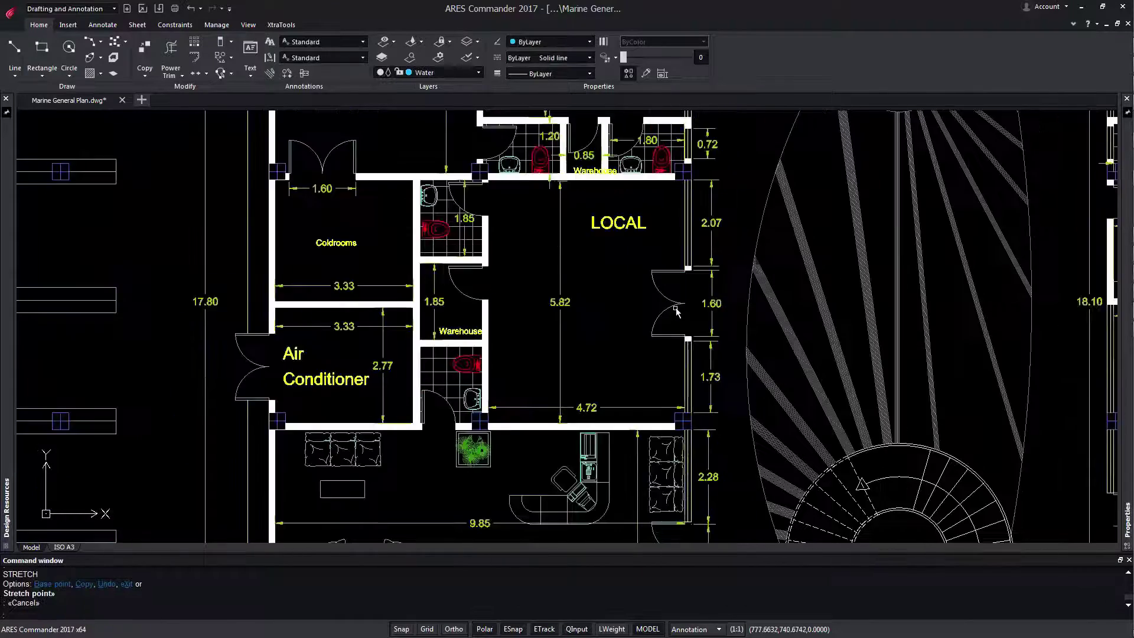
scroll(732, 178, "up", 5)
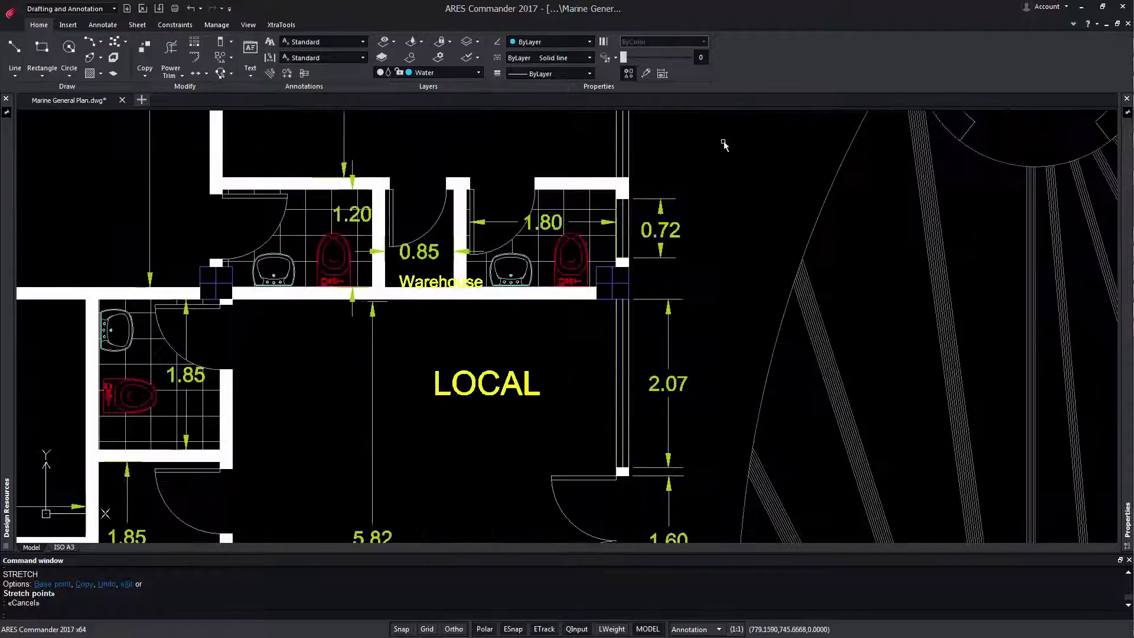
left_click(664, 236)
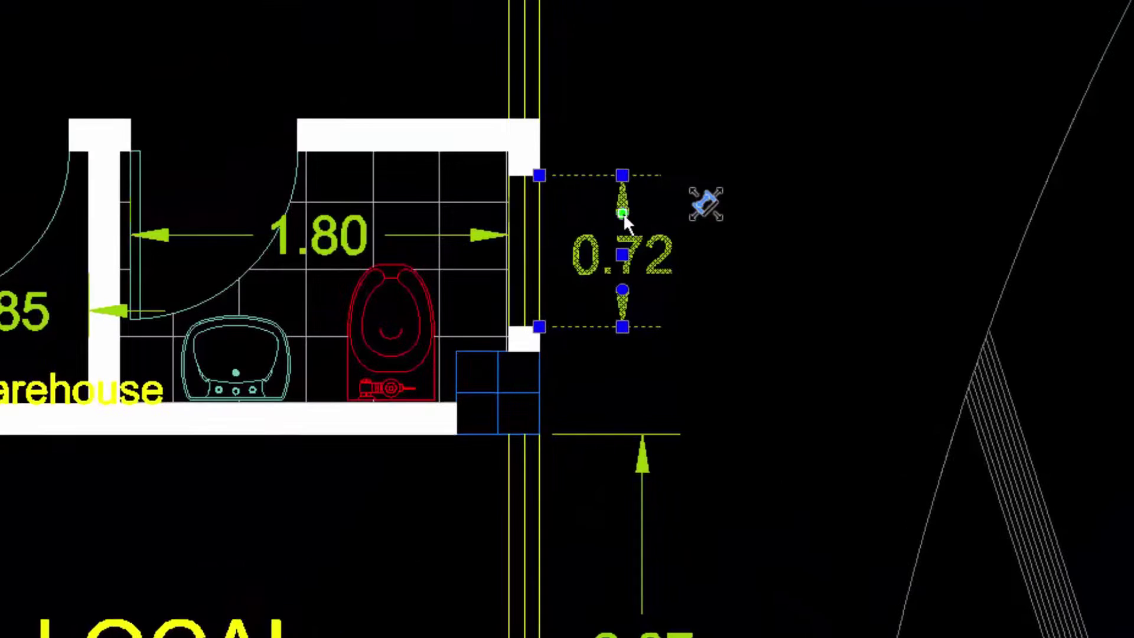
left_click(622, 214)
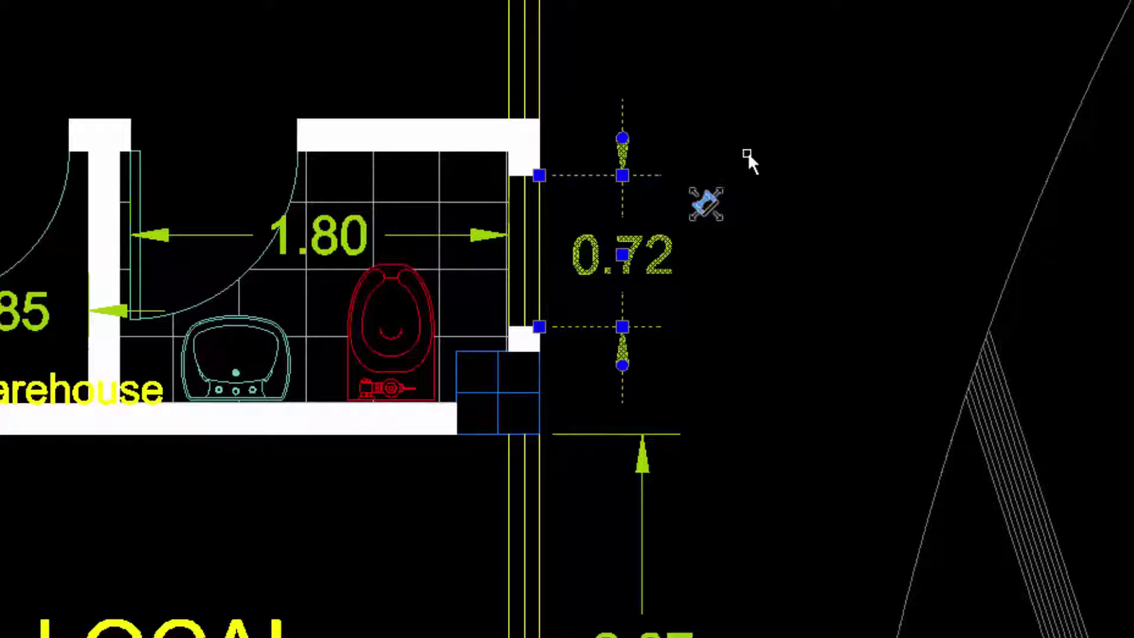
mouse_move(622, 175)
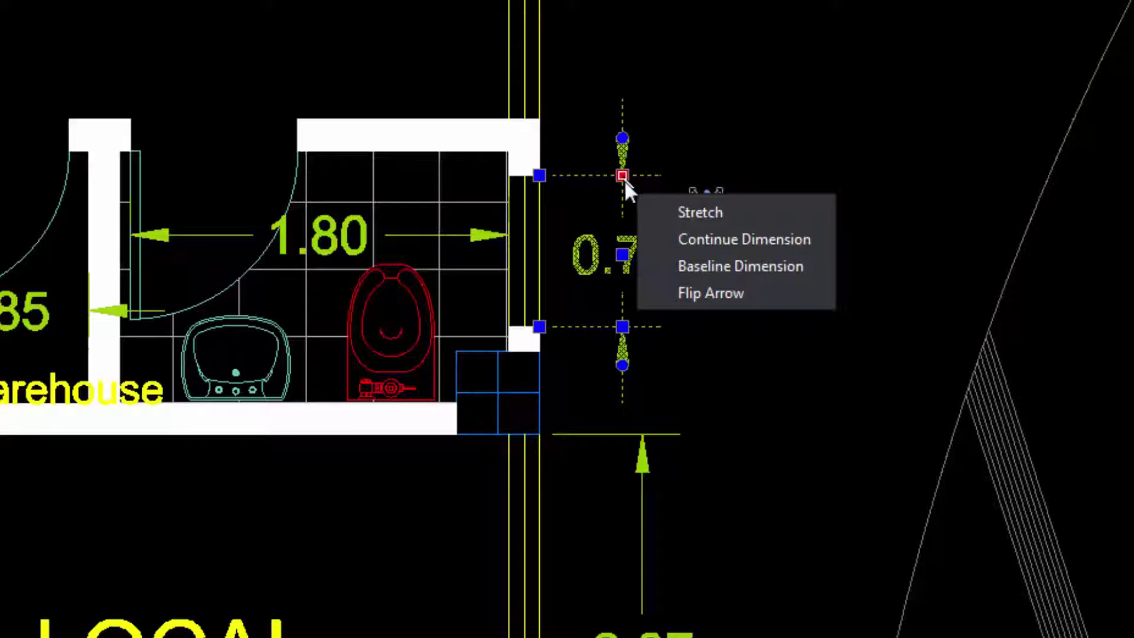
left_click(760, 301)
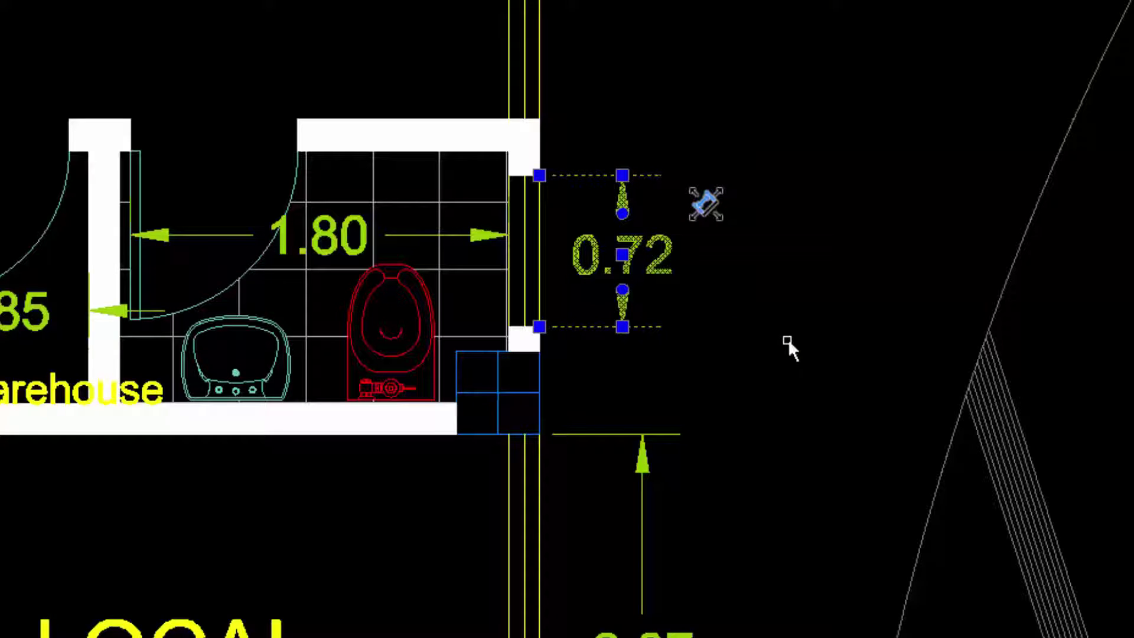
Flip the 0.72 dimension's arrows outside and back inside, leaving its text in place.
left_click(622, 214)
left_click(623, 137)
left_click(623, 254)
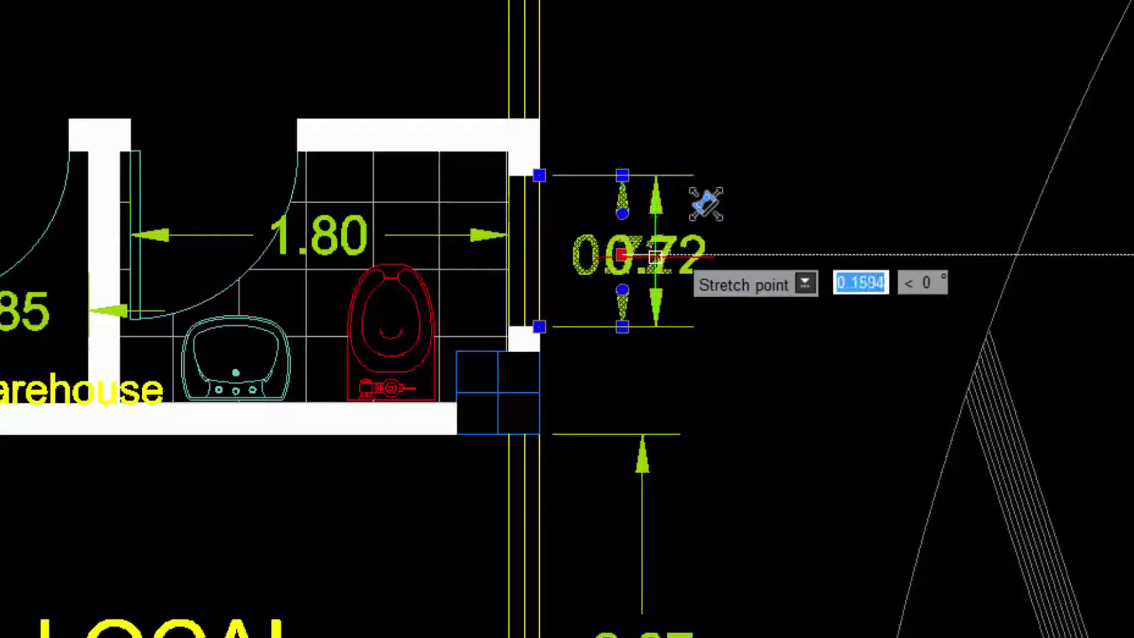
left_click(623, 254)
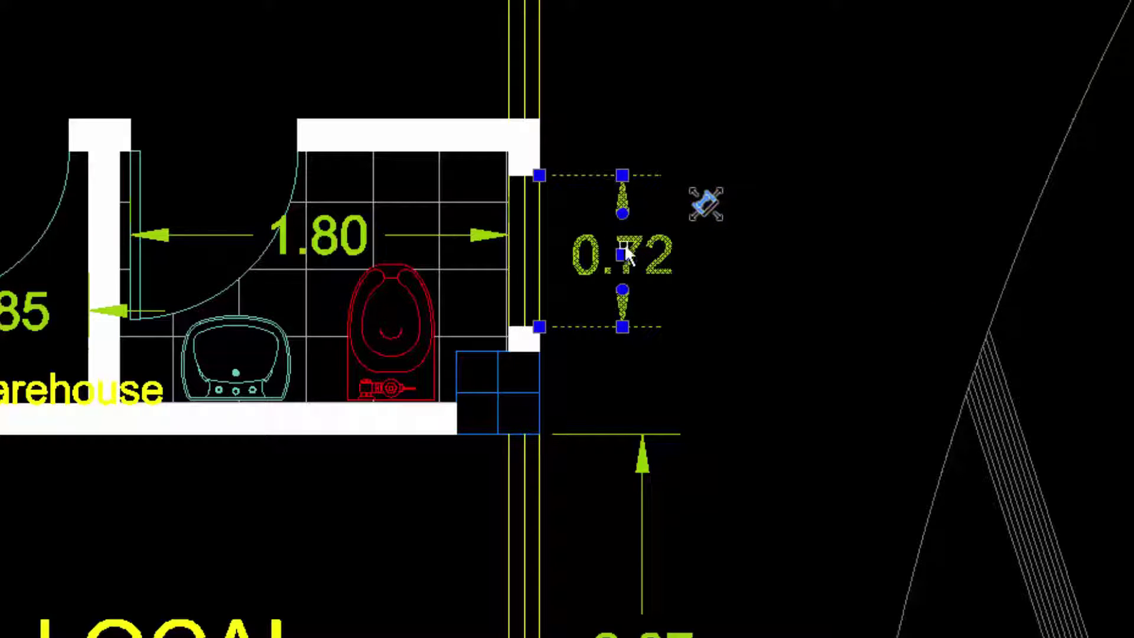
Move only the 0.72 text to the right of its dimension line with Move Text Only.
mouse_move(623, 257)
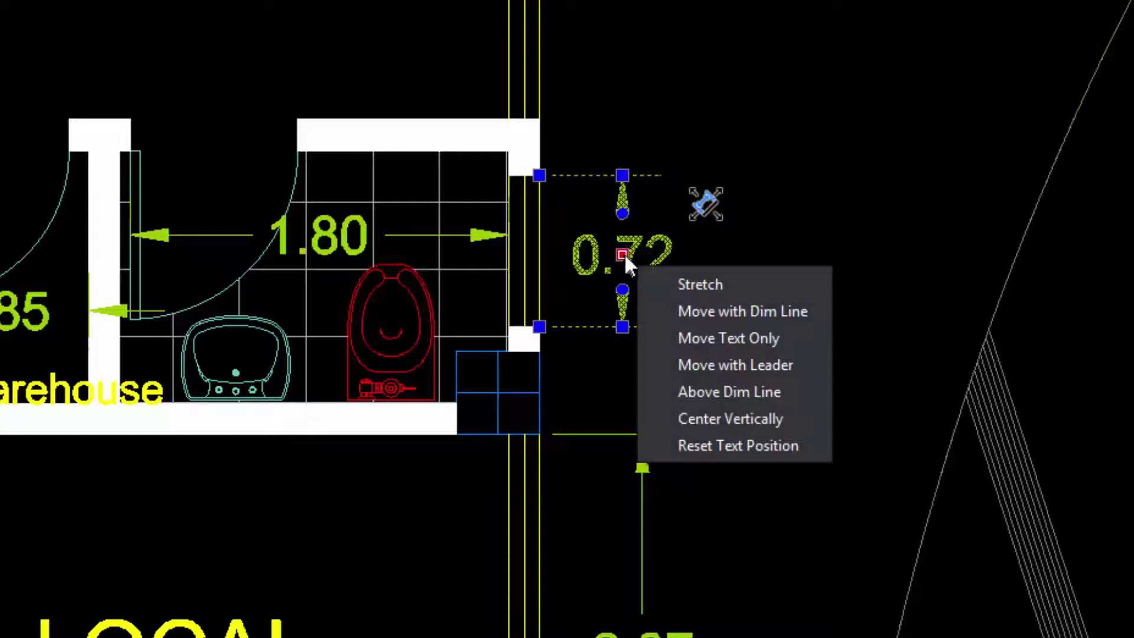
left_click(761, 339)
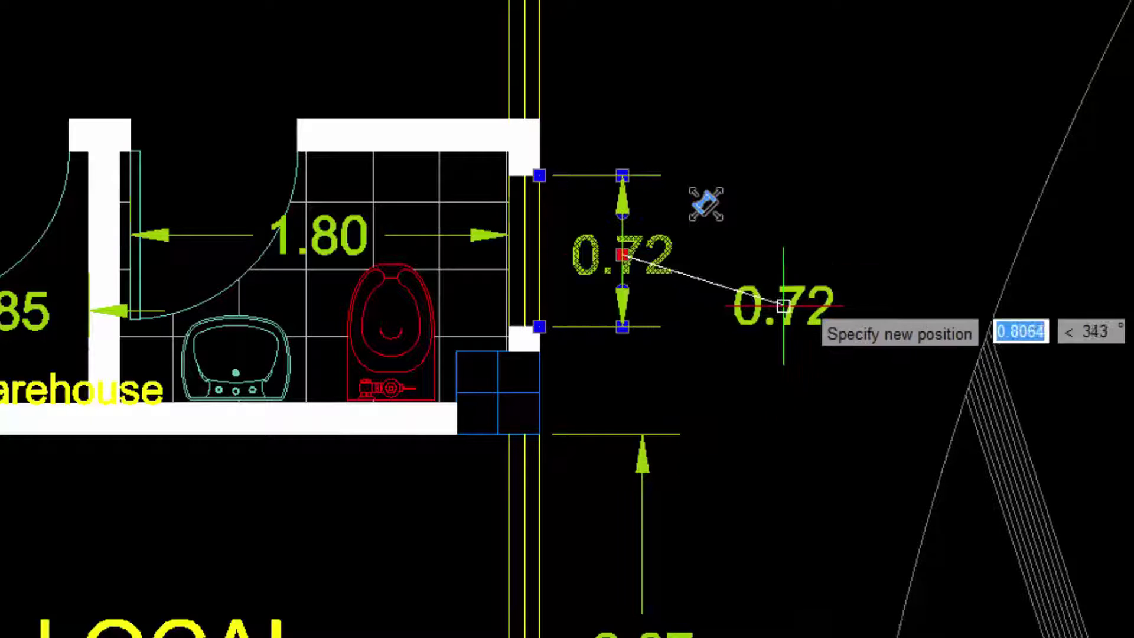
left_click(715, 255)
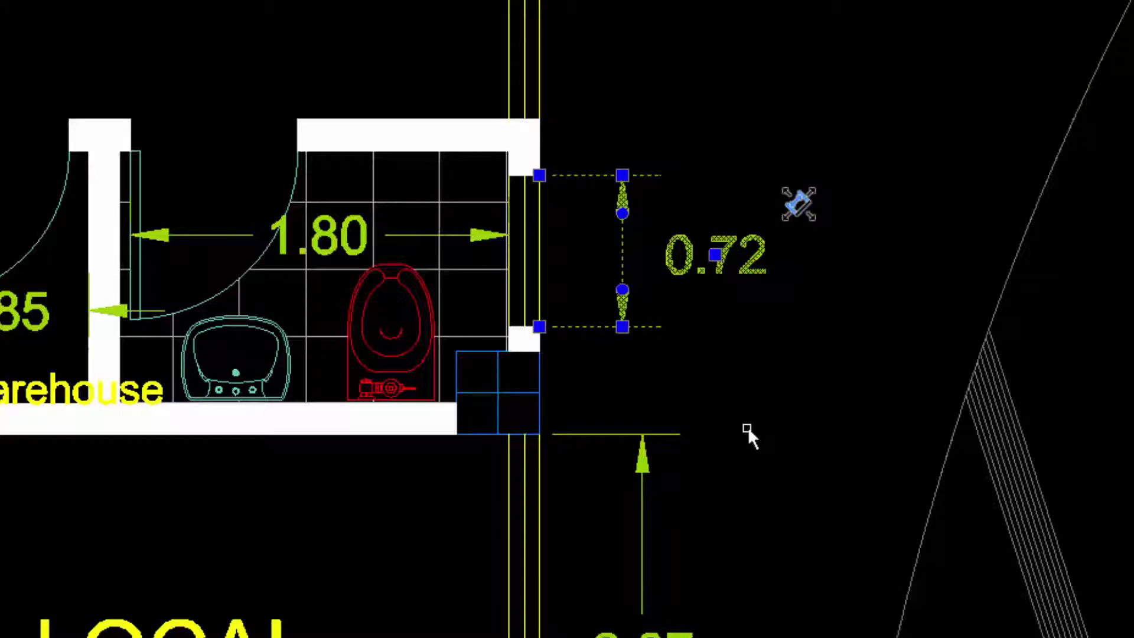
Select the MINIMARKET shelf's top line and try, then cancel, stretching its right end.
key("Escape")
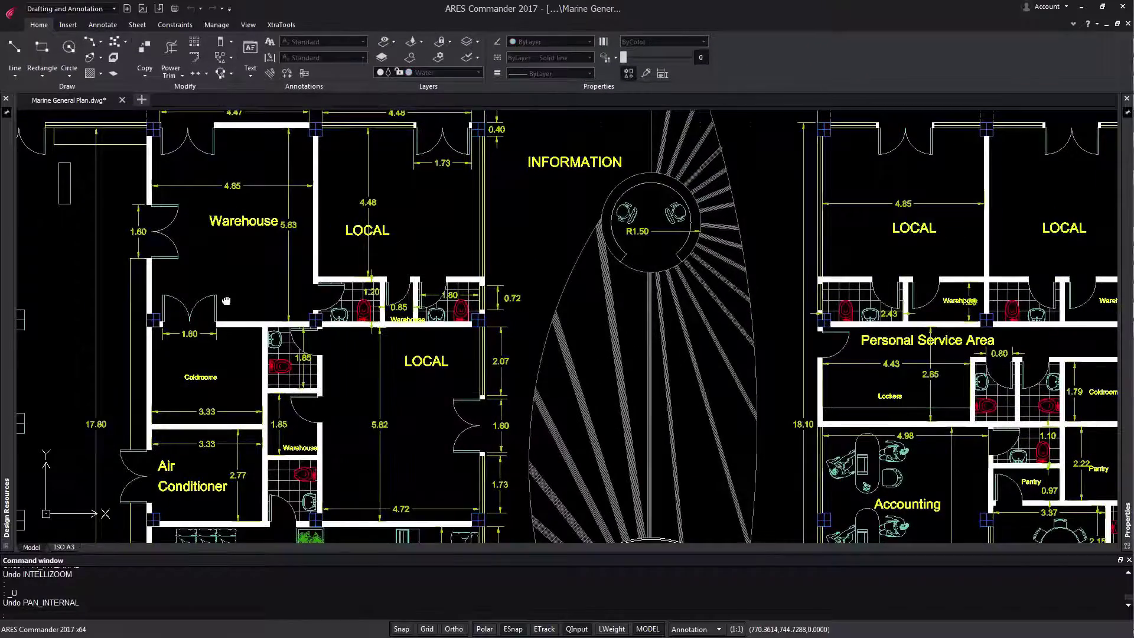
mouse_move(226, 301)
middle_mouse_down()
mouse_move(667, 297)
mouse_move(797, 313)
middle_mouse_up()
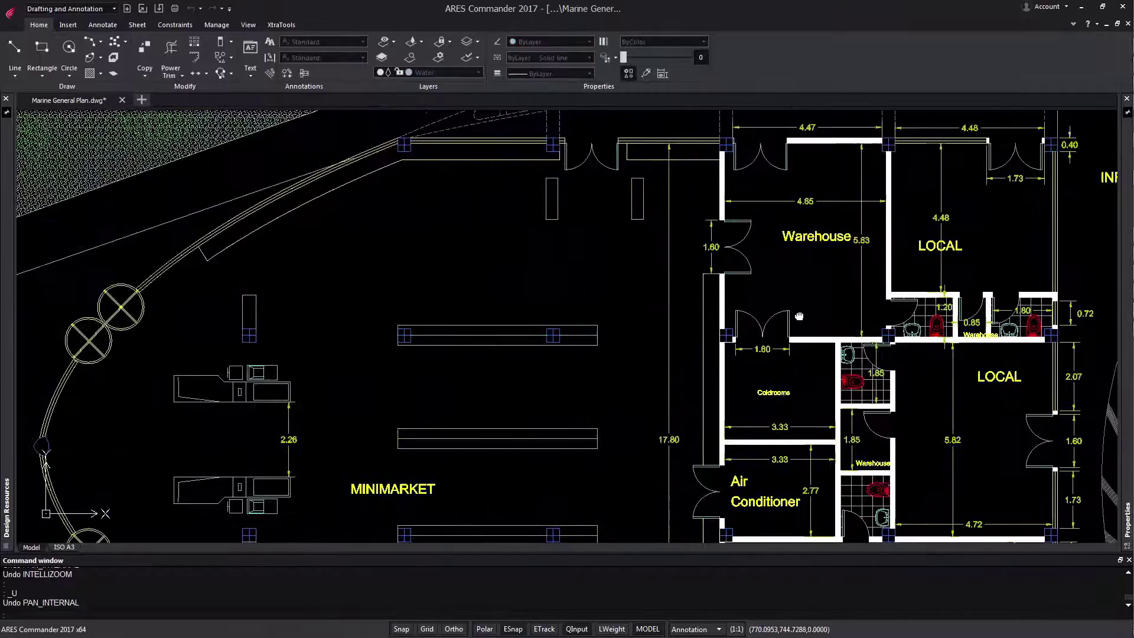
left_click(513, 326)
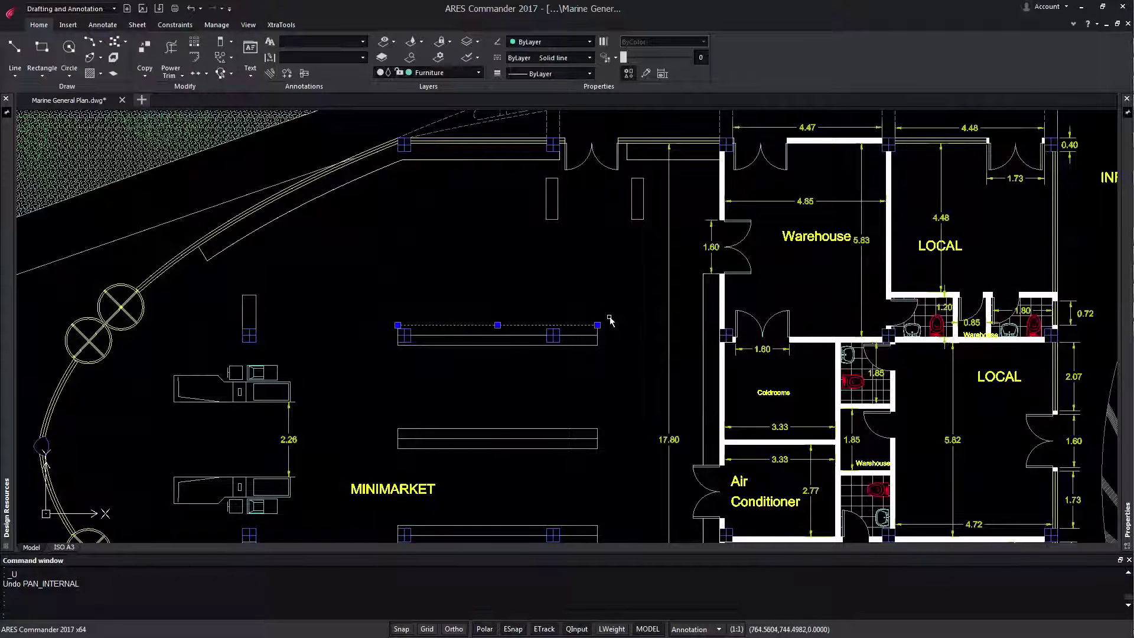
mouse_move(597, 326)
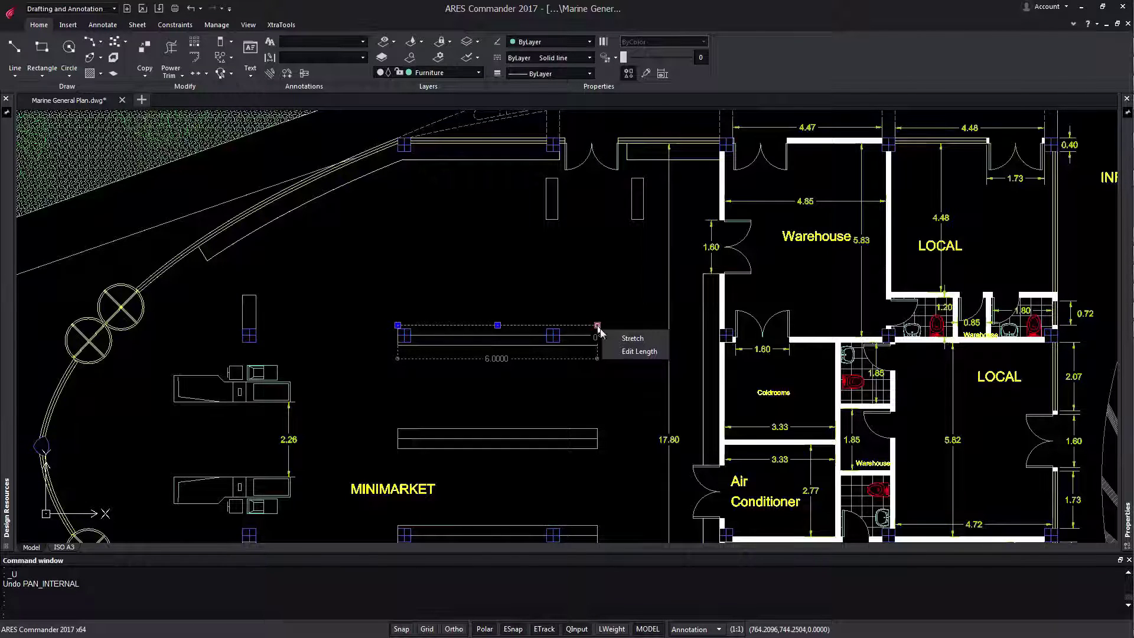
left_click(631, 338)
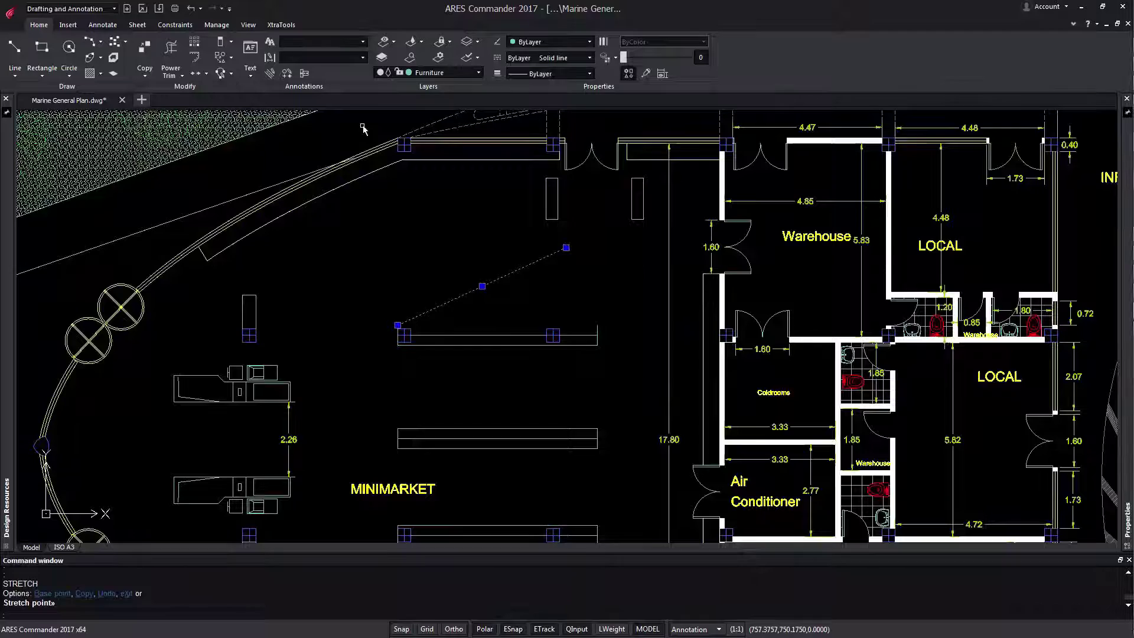
key("Escape")
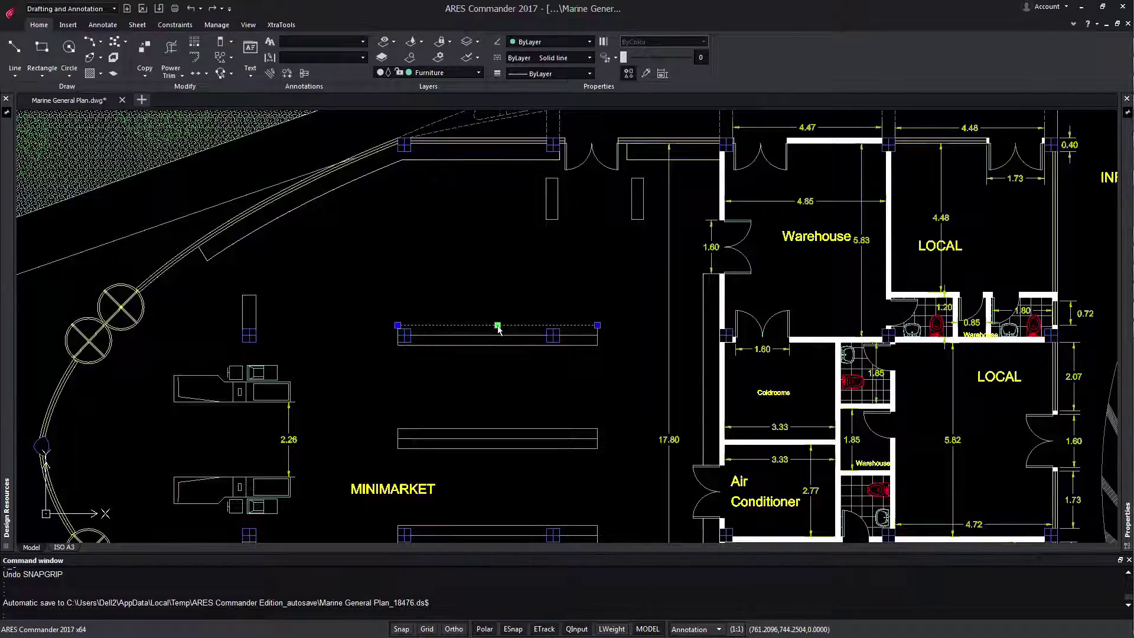
Move the shelf line higher in the minimarket by its midpoint grip.
left_click(498, 325)
left_click(419, 252)
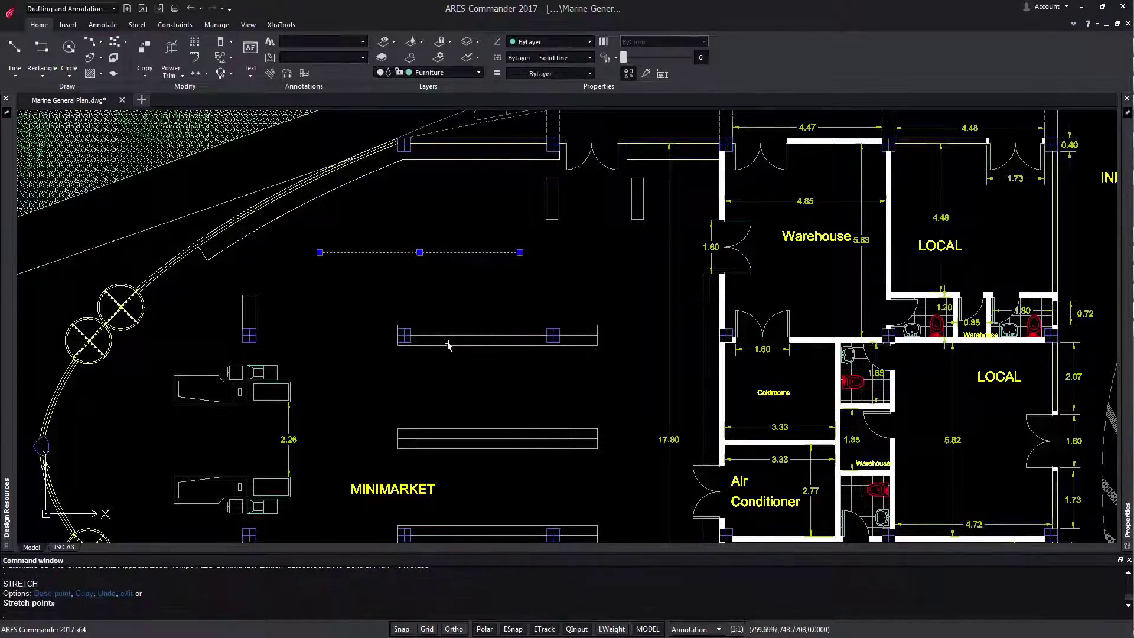
scroll(447, 345, "down", 6)
Undo the shelf line move with U and zoom in on the parking areas.
middle_click_drag(763, 175, 679, 304)
type("u")
key("Return")
scroll(676, 321, "up", 3)
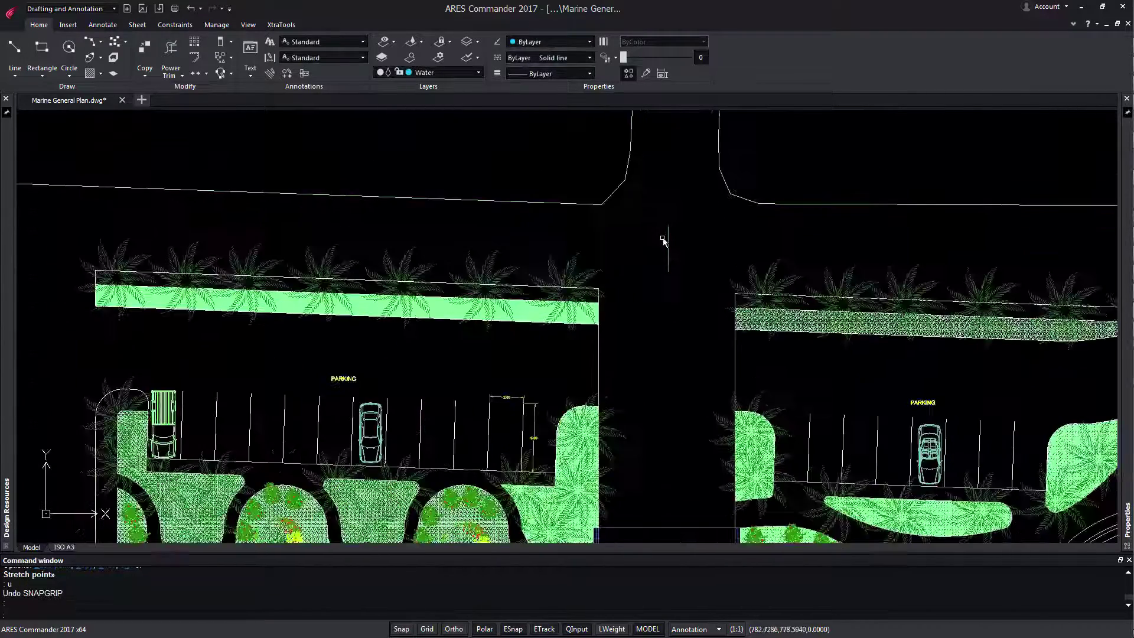
scroll(663, 239, "up", 5)
Convert the vertical line between the parking areas into an arc bulging right.
left_click_drag(694, 246, 671, 171)
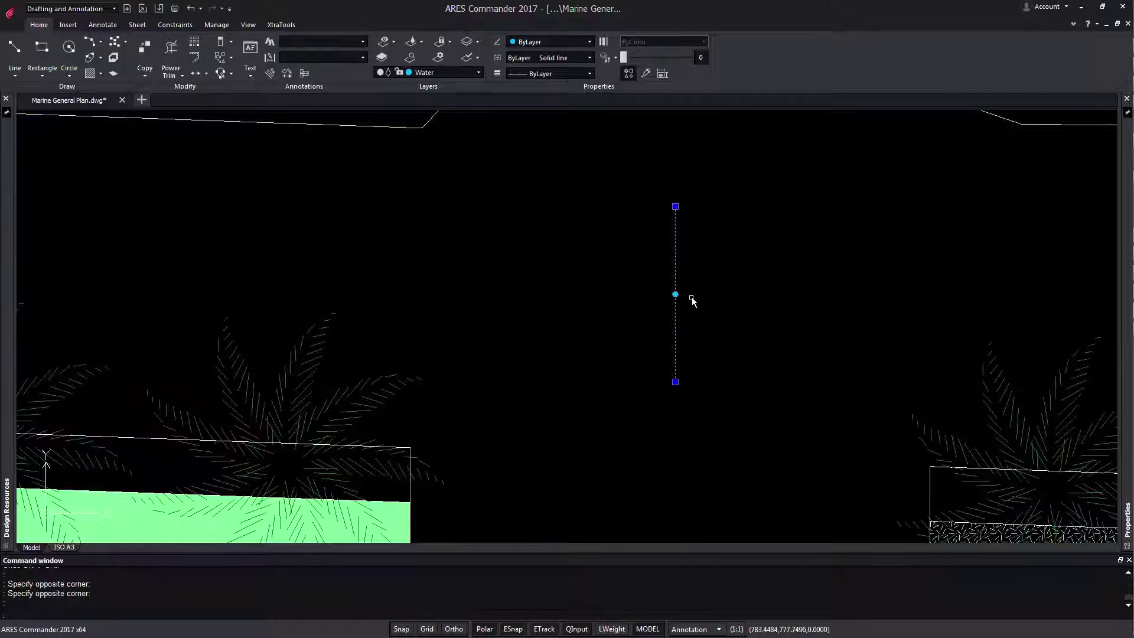
mouse_move(676, 295)
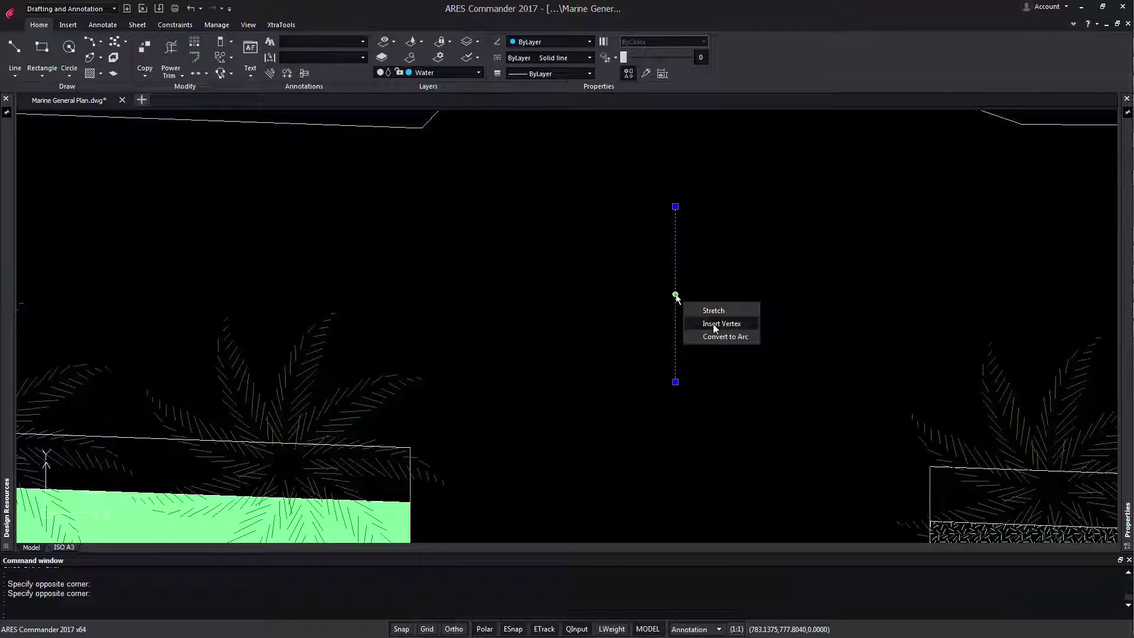
left_click(724, 338)
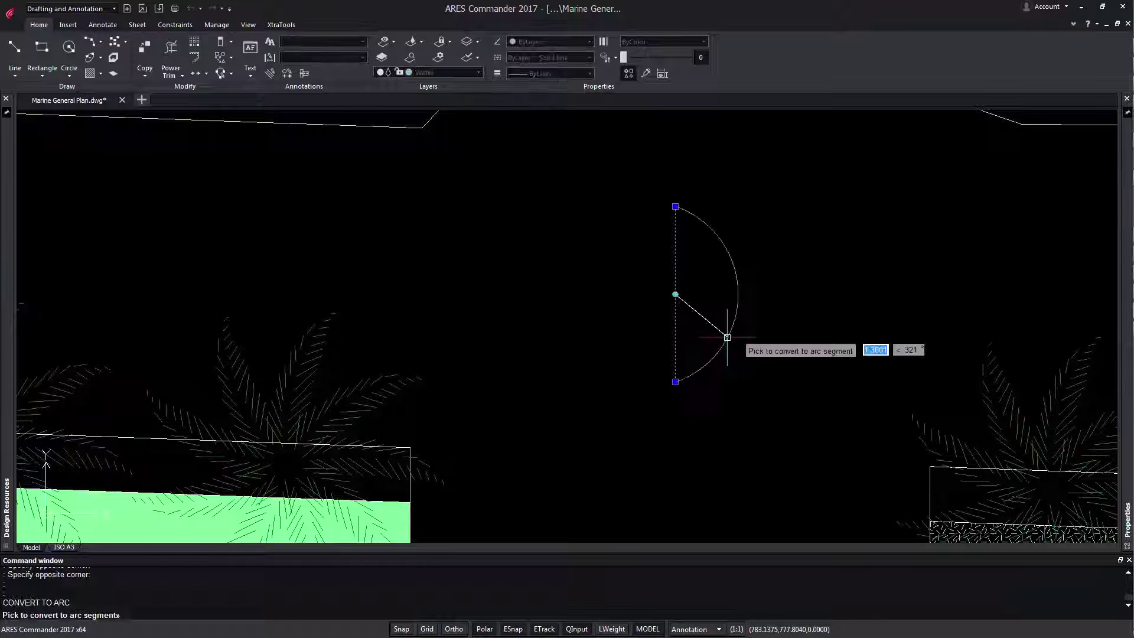
left_click(738, 294)
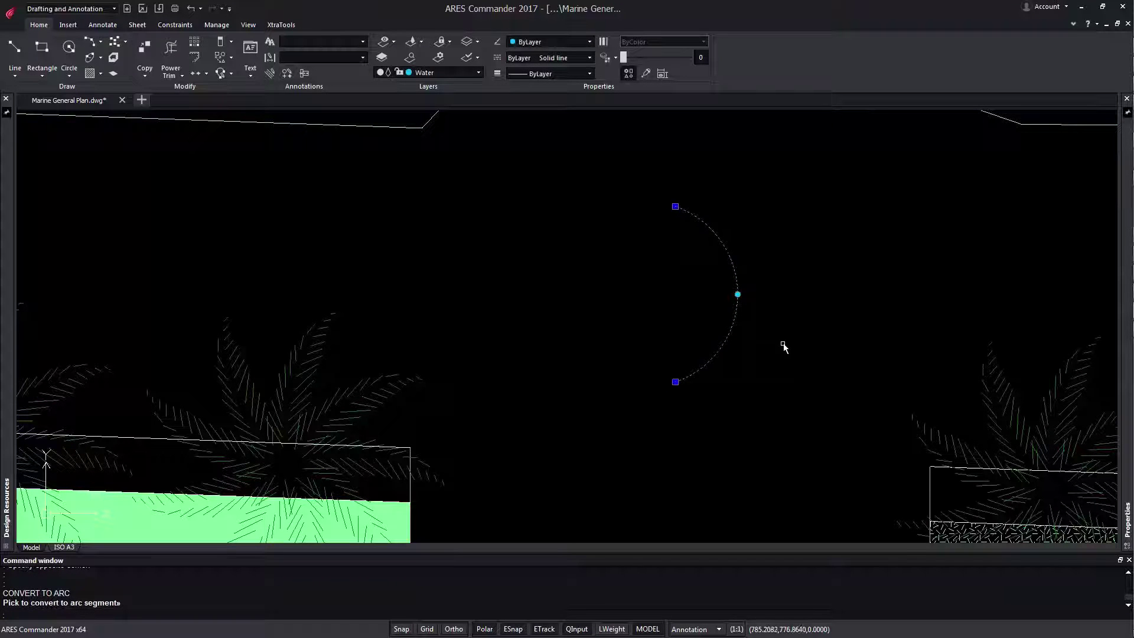
Convert the arc back into a straight line with Convert to Line.
mouse_move(738, 295)
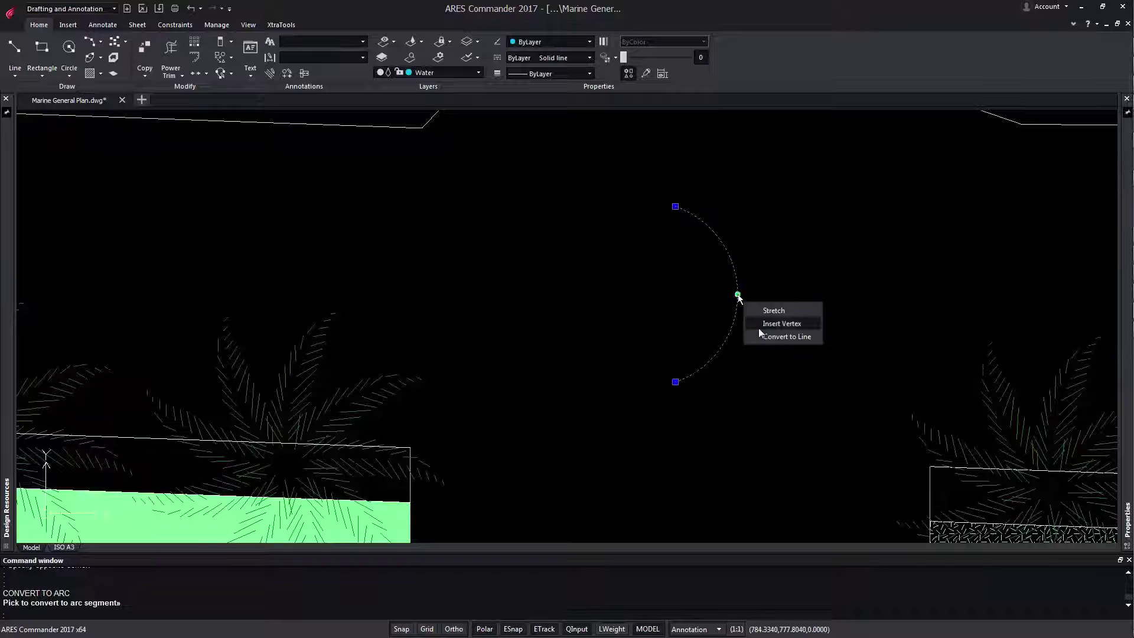
left_click(769, 335)
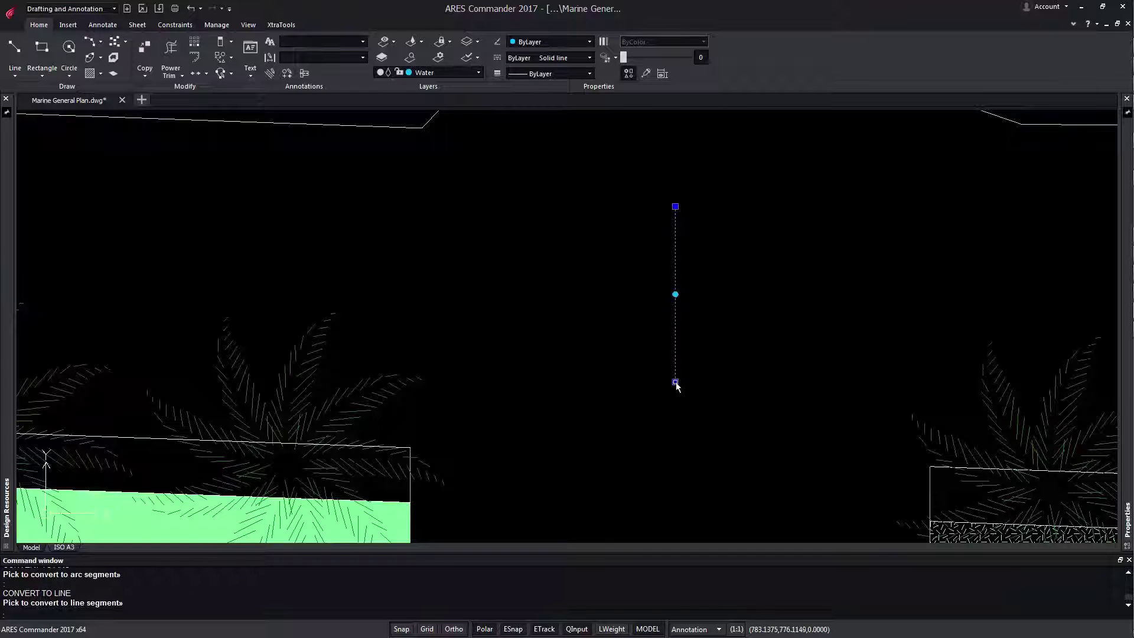
mouse_move(676, 383)
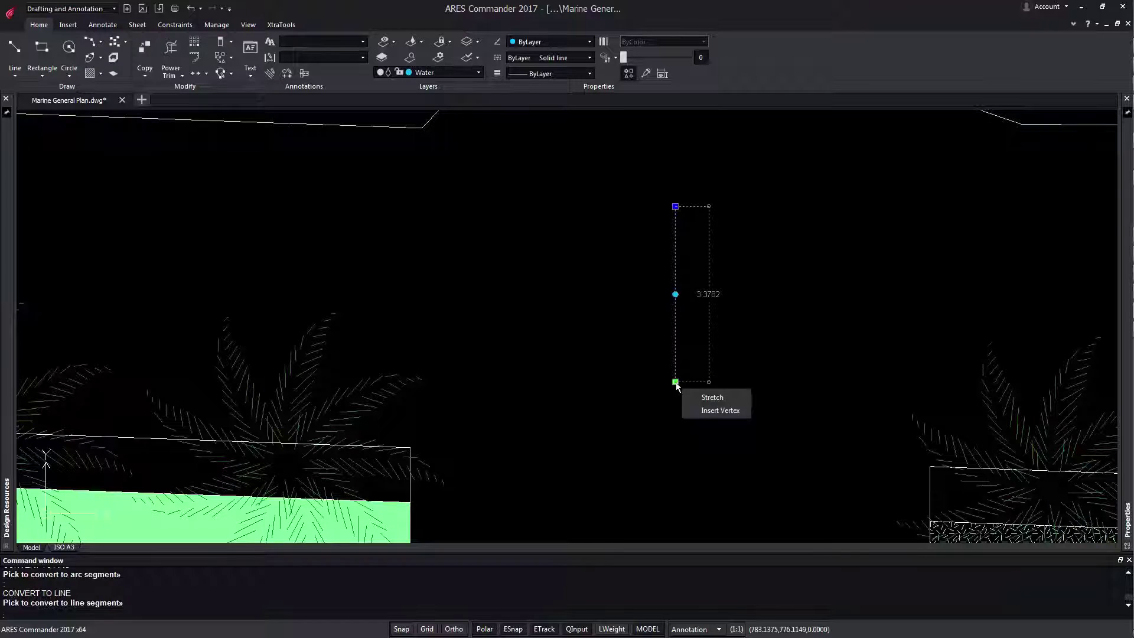
Stretch the vertical line's lower endpoint downward to a length of 5.
left_click(725, 396)
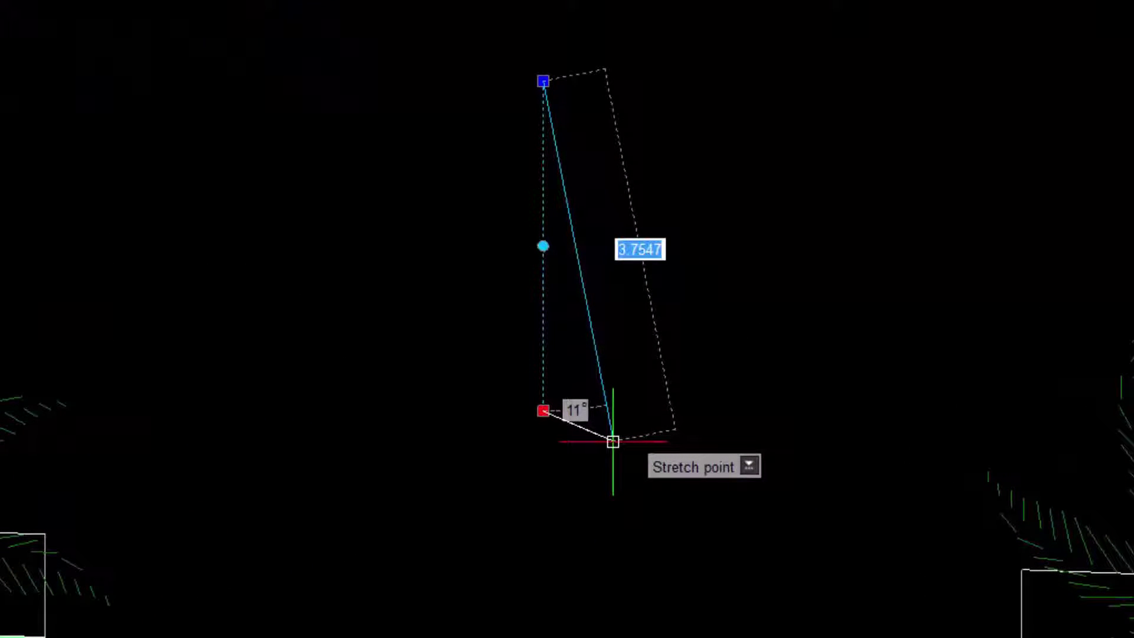
type("5")
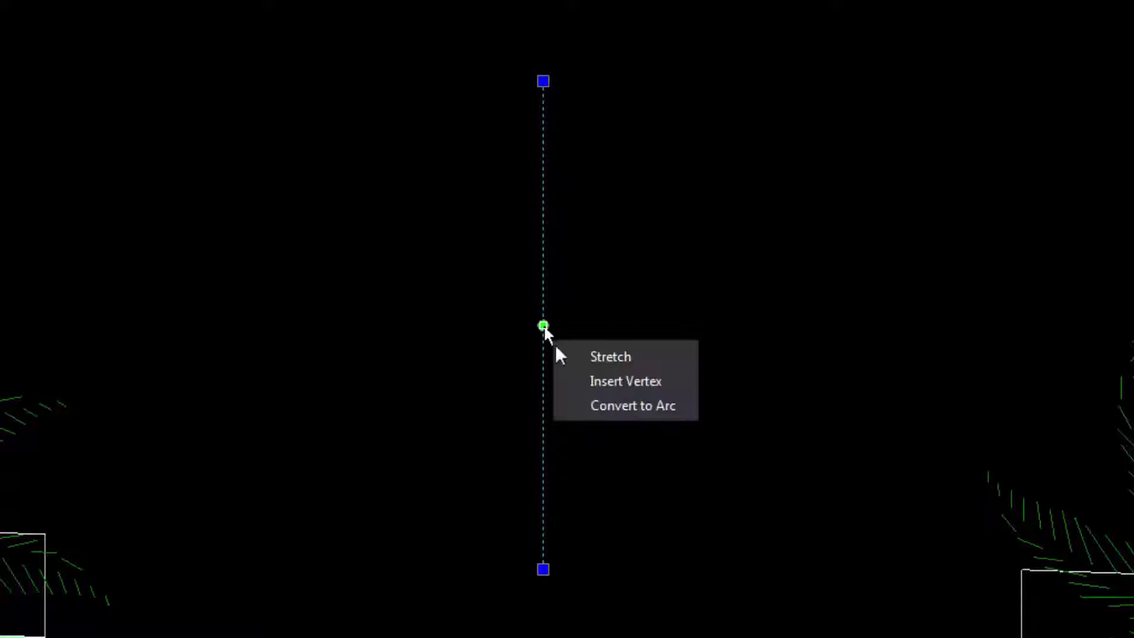
Convert the lengthened vertical segment into an arc bulging to the right.
left_click(615, 406)
left_click(659, 326)
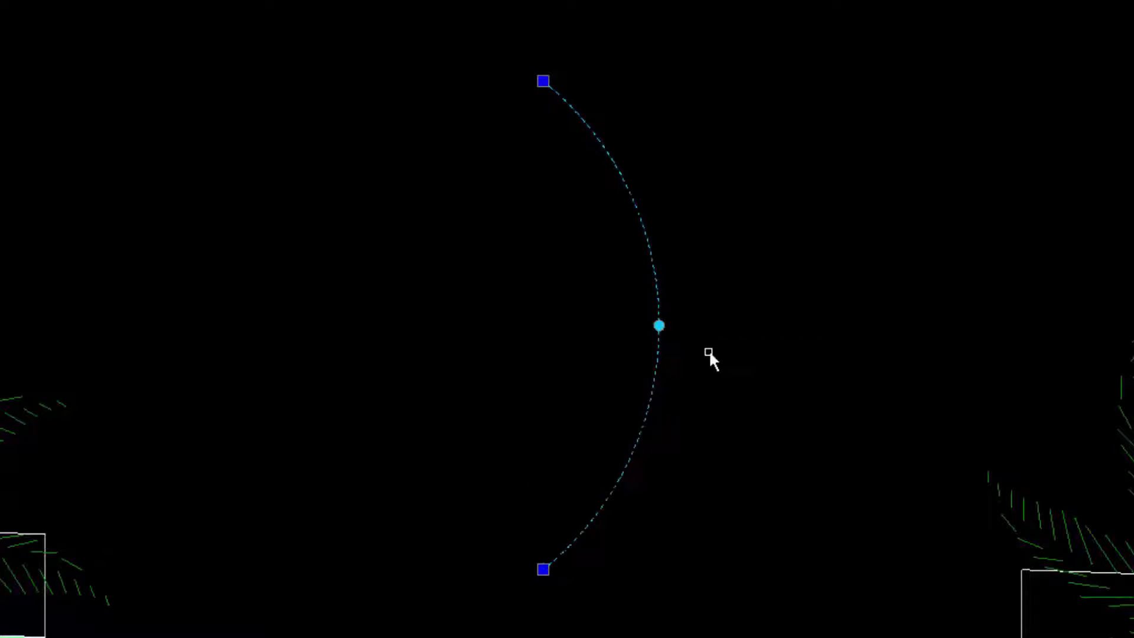
mouse_move(659, 325)
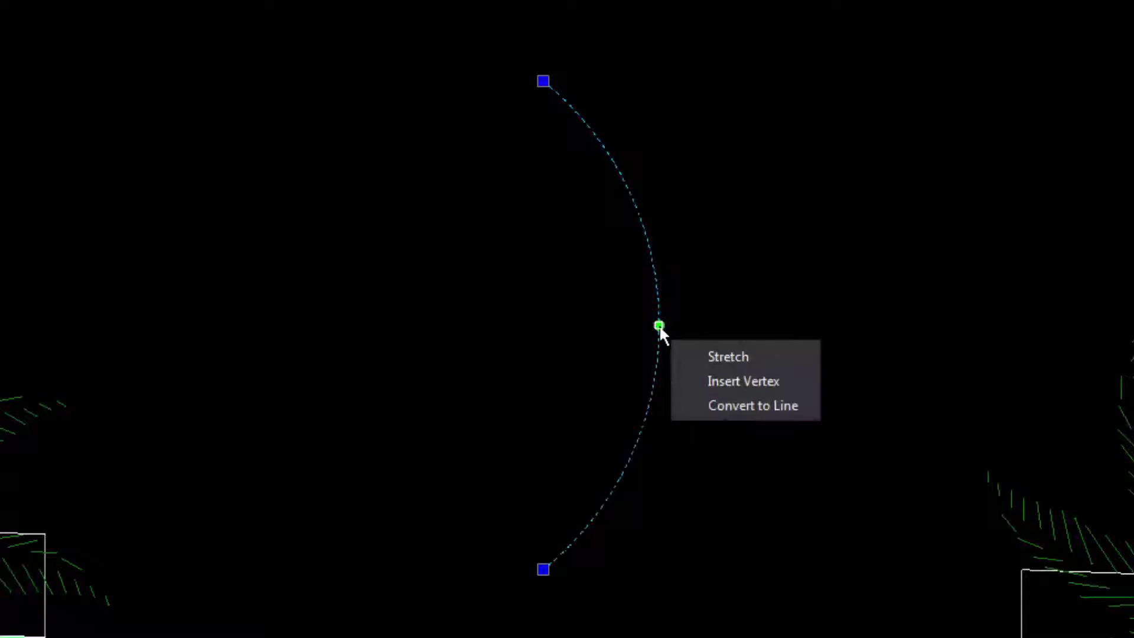
Insert a vertex near the arc's top and straighten the top piece into a line.
left_click(749, 382)
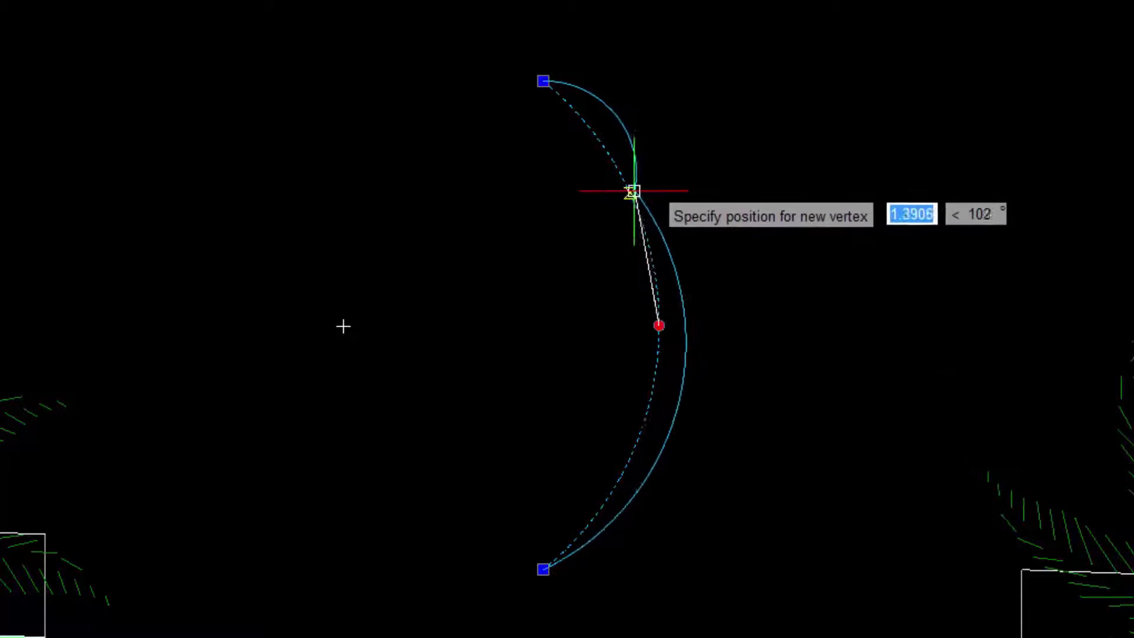
left_click(629, 189)
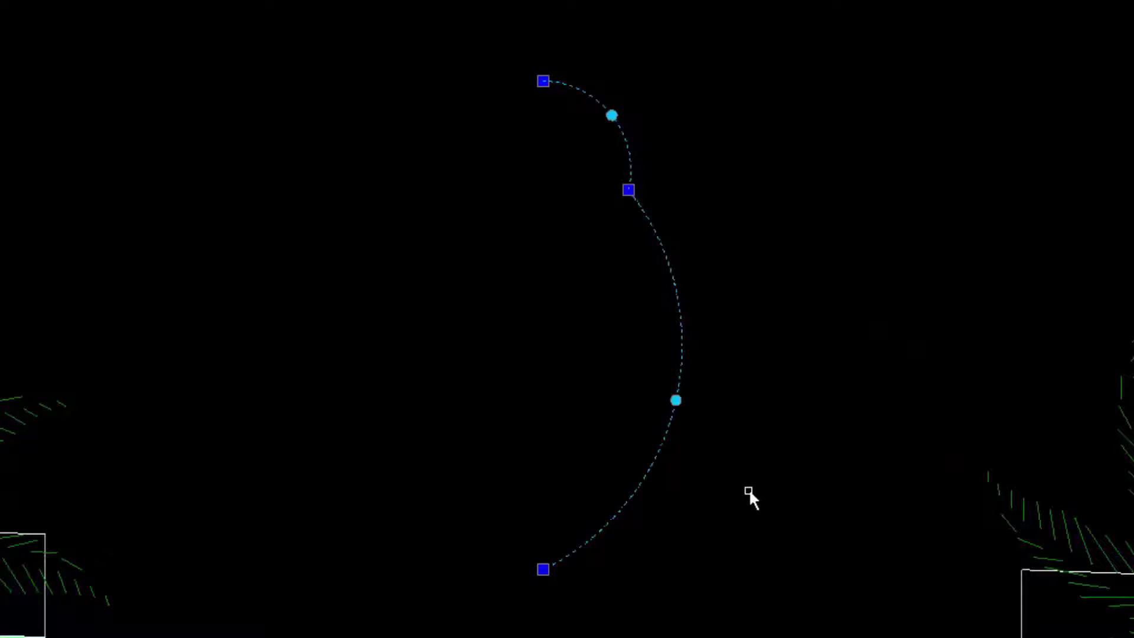
mouse_move(611, 115)
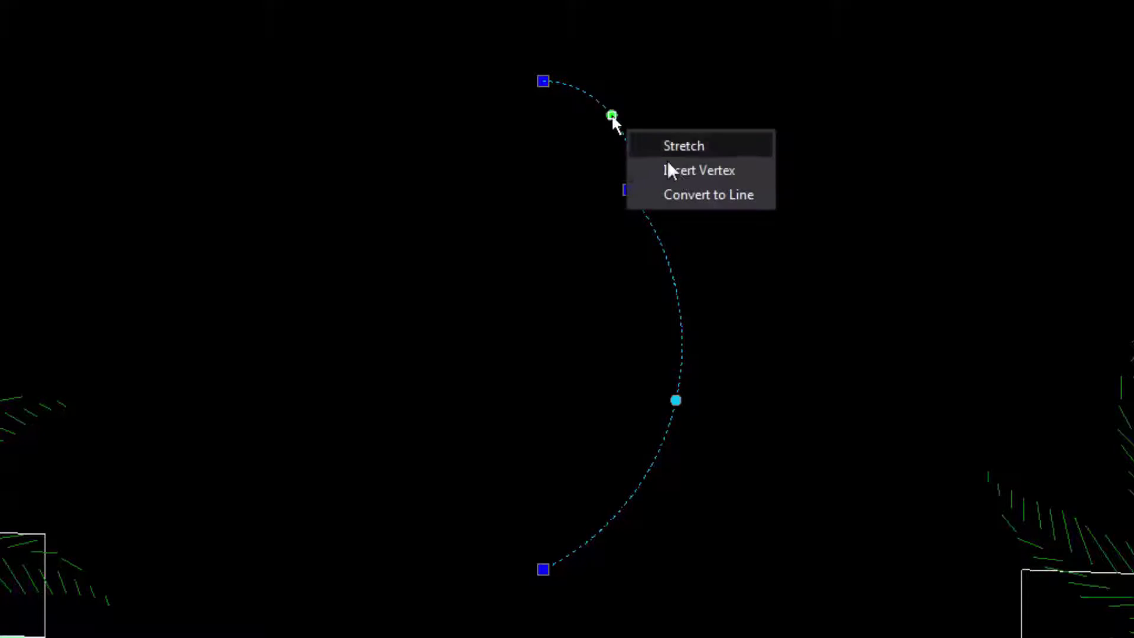
left_click(683, 195)
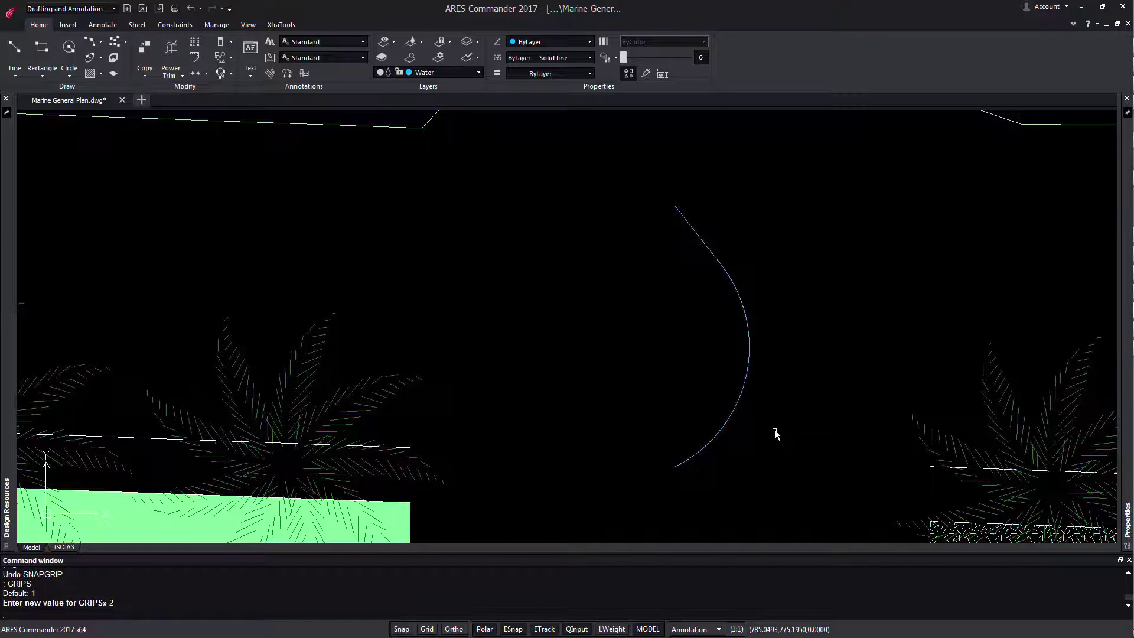
Set the GRIPS variable to 2 and open ARES Commander Help.
type("grips")
key("Return")
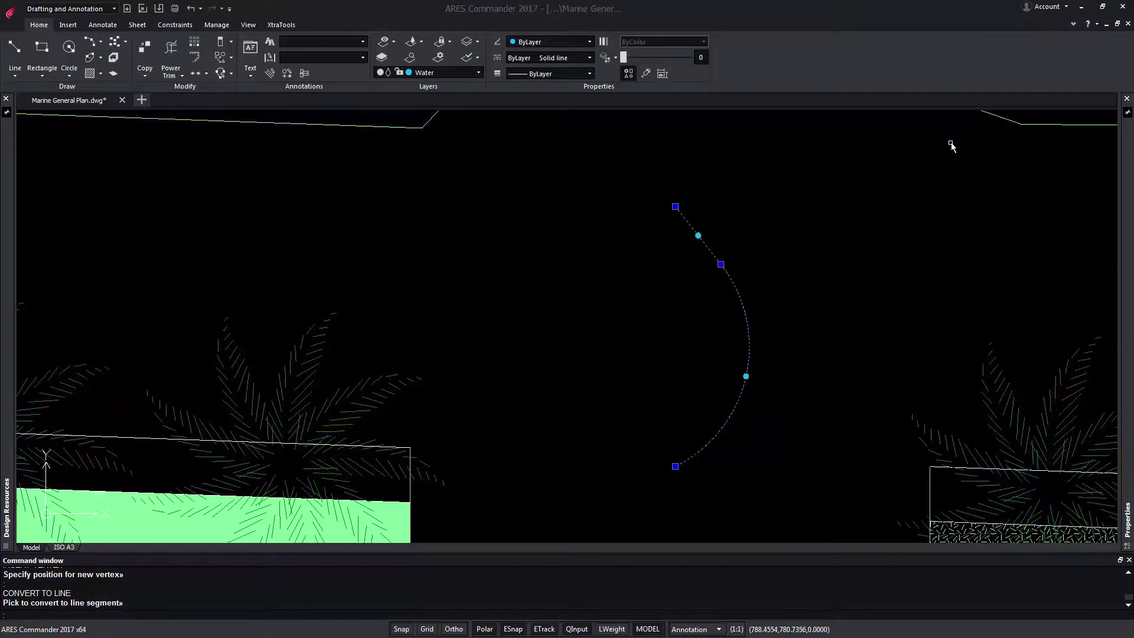
left_click(1088, 24)
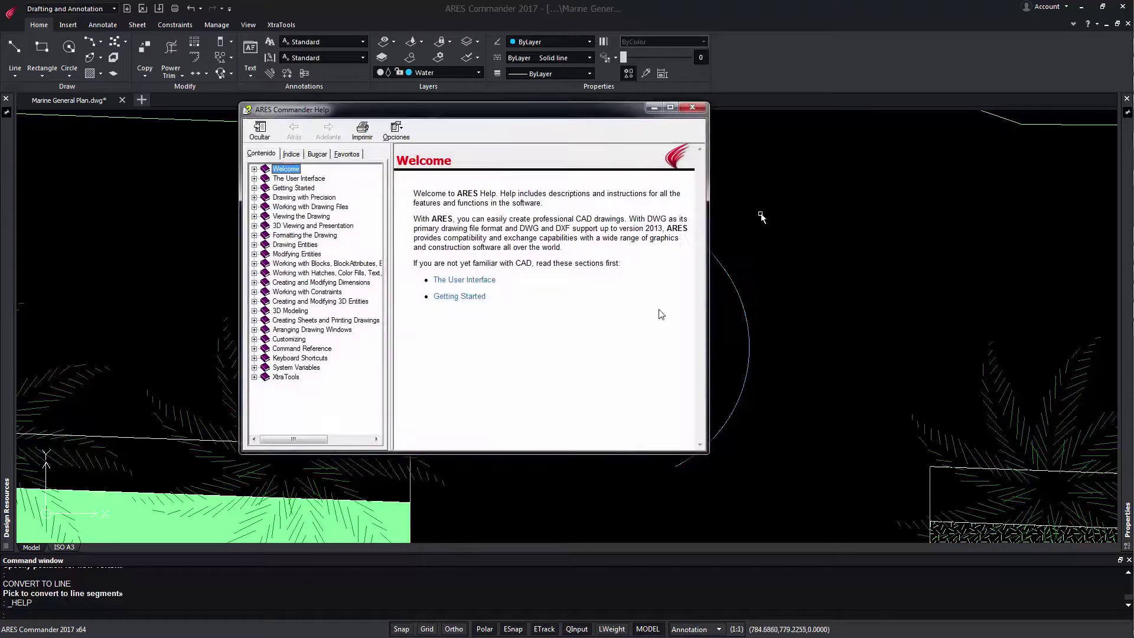